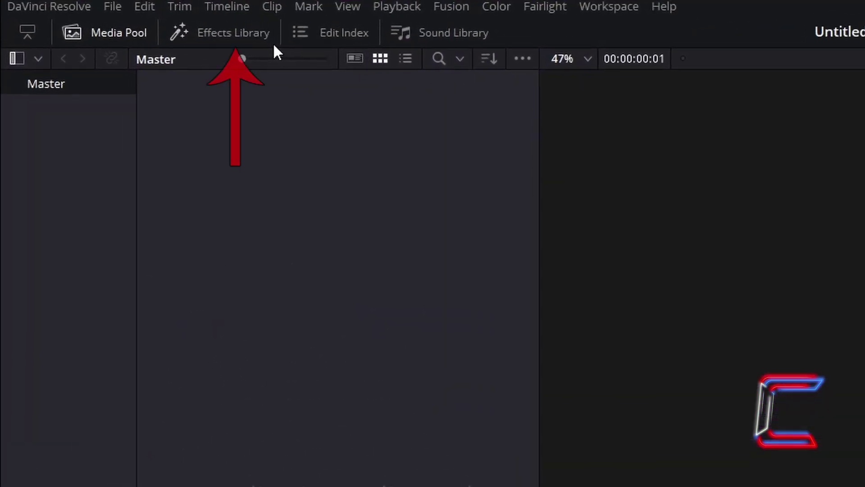
- Drag a Fusion Composition from the Effects library's Toolbox > Effects onto the start of track V1
{"action": "left_click", "coordinate": [275, 45]}
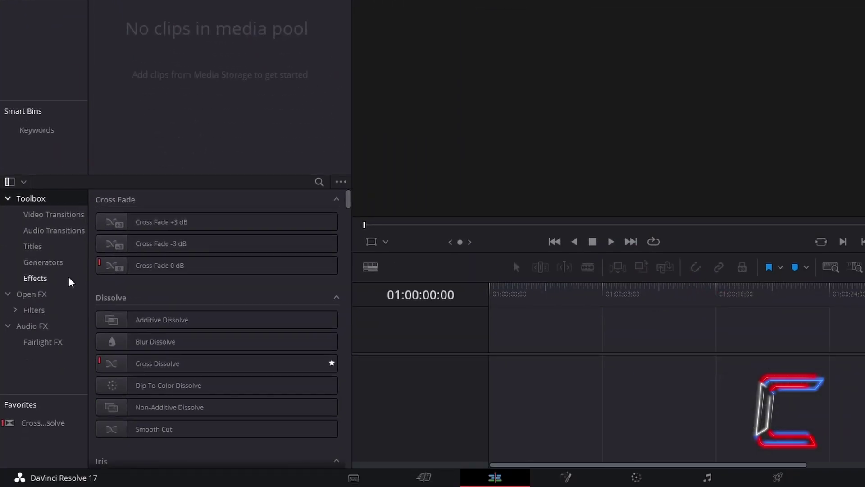
{"action": "left_click", "coordinate": [70, 283]}
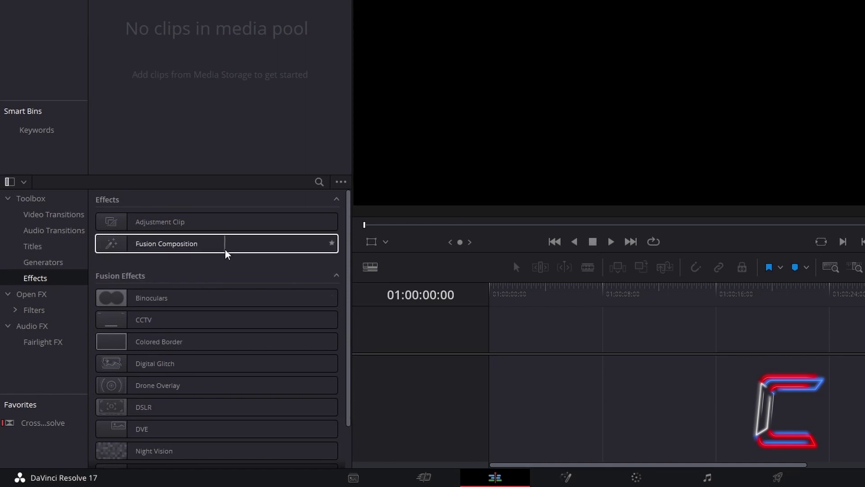
{"action": "left_click_drag", "start_coordinate": [226, 253], "coordinate": [500, 344]}
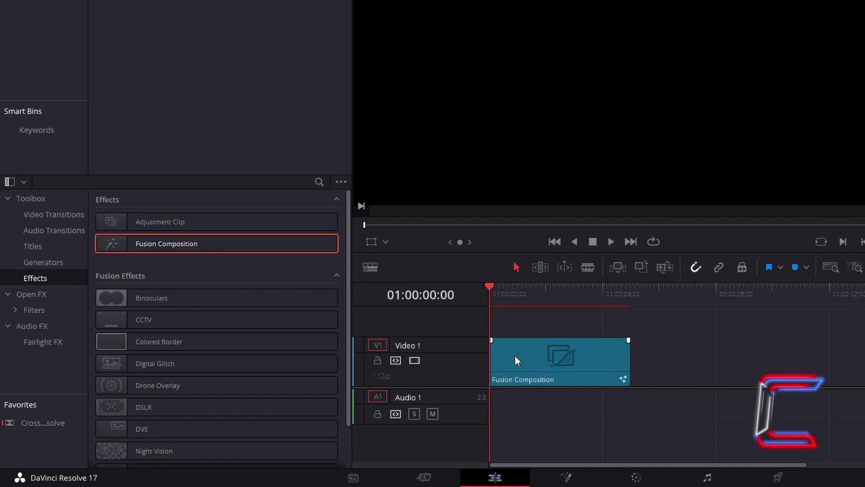
- Change the Fusion Composition clip's duration from 5 seconds to 00:00:10:00 with Ctrl+D
{"action": "left_click", "coordinate": [516, 356]}
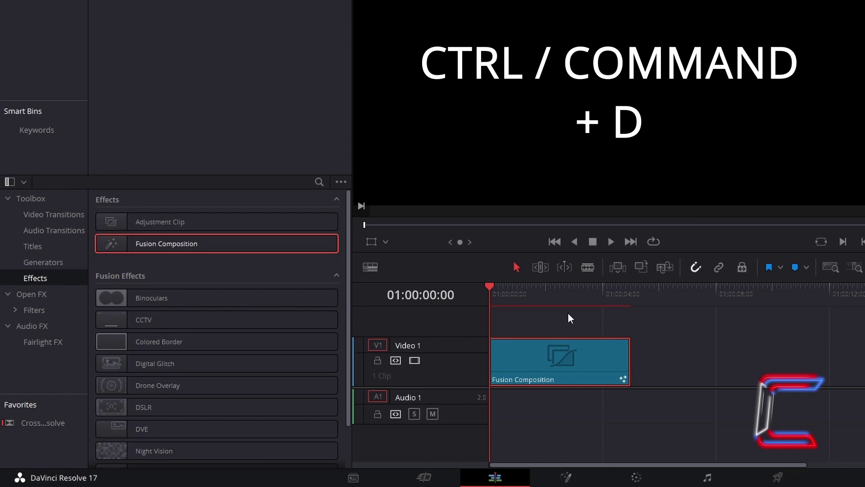
{"action": "key", "text": "ctrl+d"}
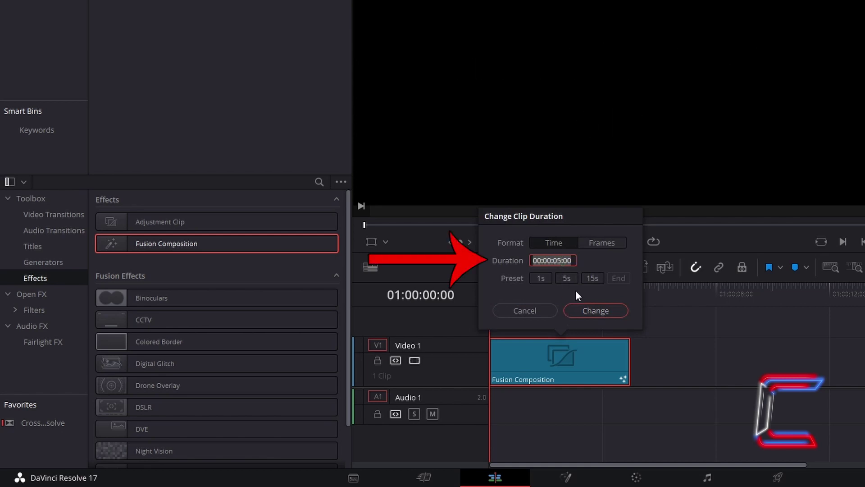
{"action": "key", "text": "Left"}
{"action": "key", "text": "Left"}
{"action": "key", "text": "Left"}
{"action": "key", "text": "BackSpace"}
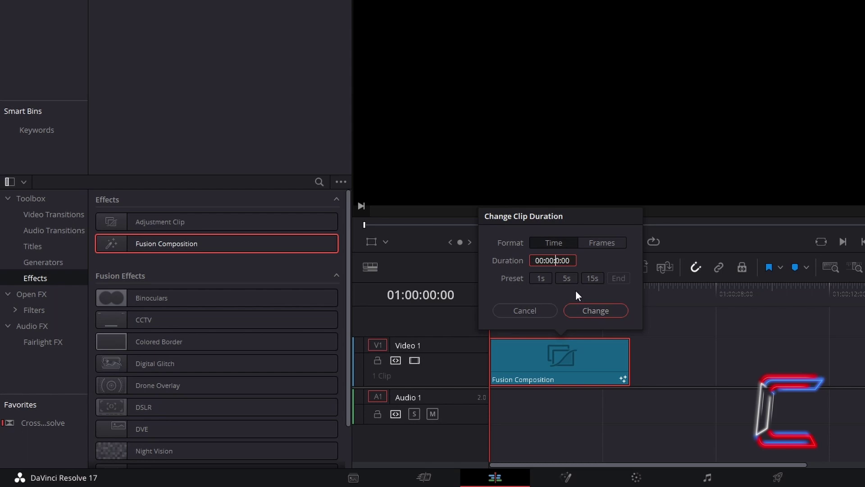
{"action": "type", "text": "1"}
{"action": "key", "text": "Return"}
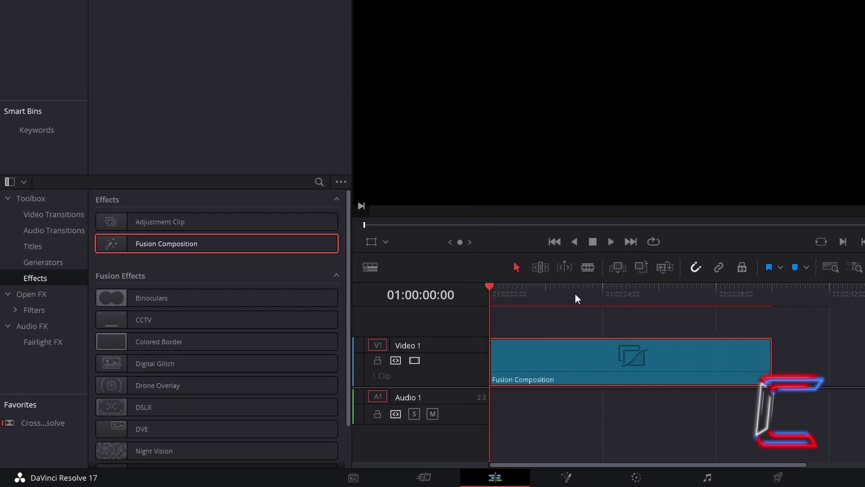
- Open the Fusion Composition clip in the Fusion page from its right-click menu
{"action": "left_click", "coordinate": [575, 348]}
{"action": "right_click", "coordinate": [575, 348]}
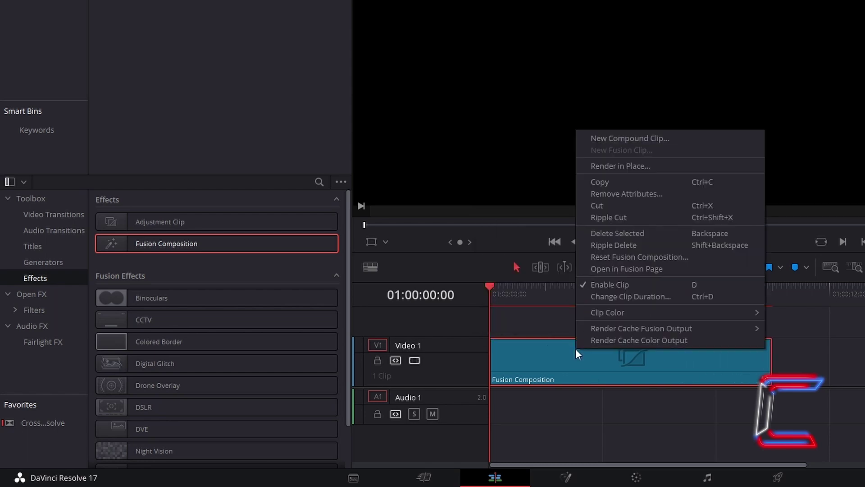
{"action": "left_click", "coordinate": [665, 270]}
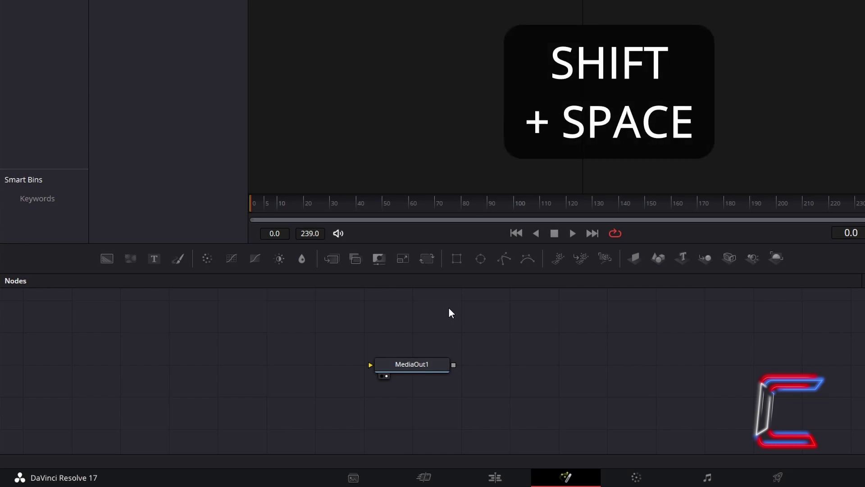
- Add an Ellipse (Elp) node from the tool search and show its white circle in the right viewer
{"action": "key", "text": "shift+space"}
{"action": "type", "text": "Ellipse"}
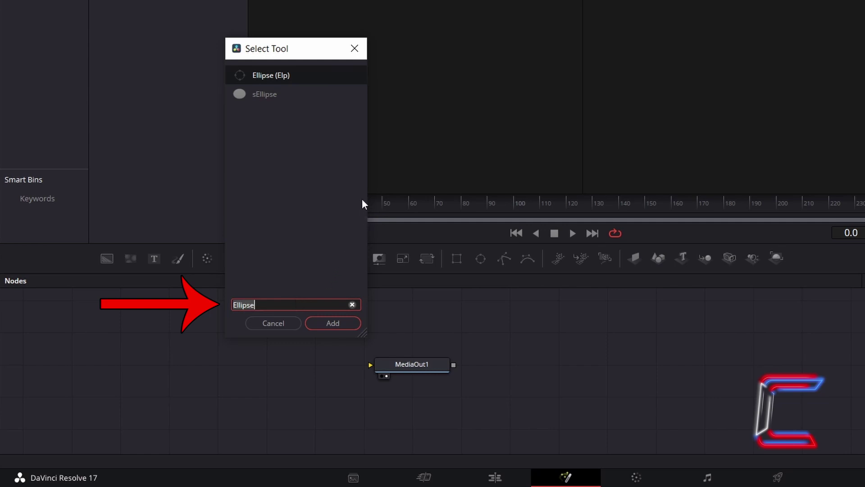
{"action": "left_click", "coordinate": [299, 75]}
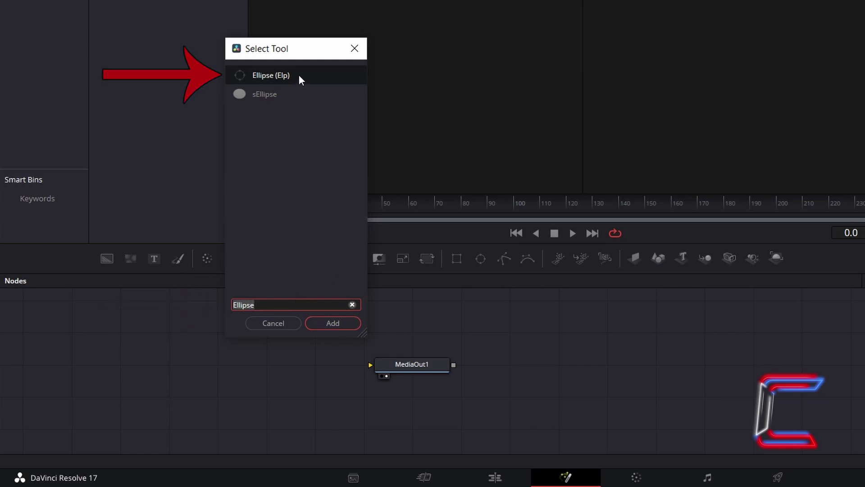
{"action": "left_click", "coordinate": [354, 323]}
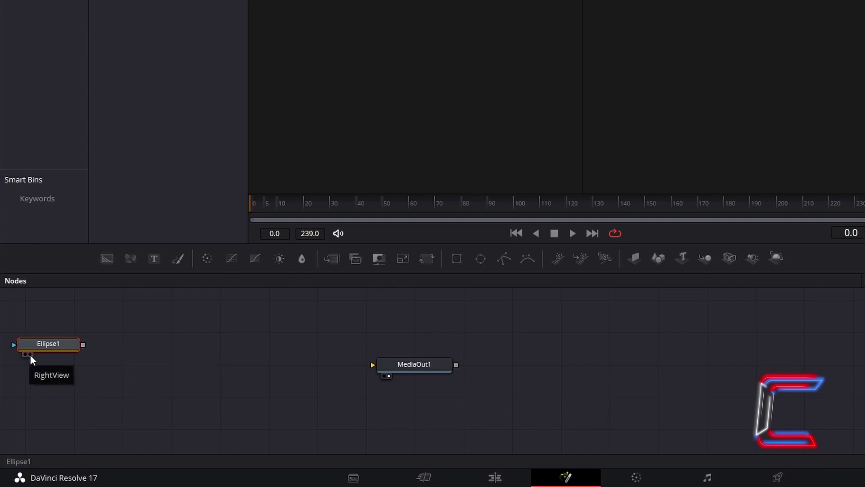
{"action": "left_click", "coordinate": [30, 354]}
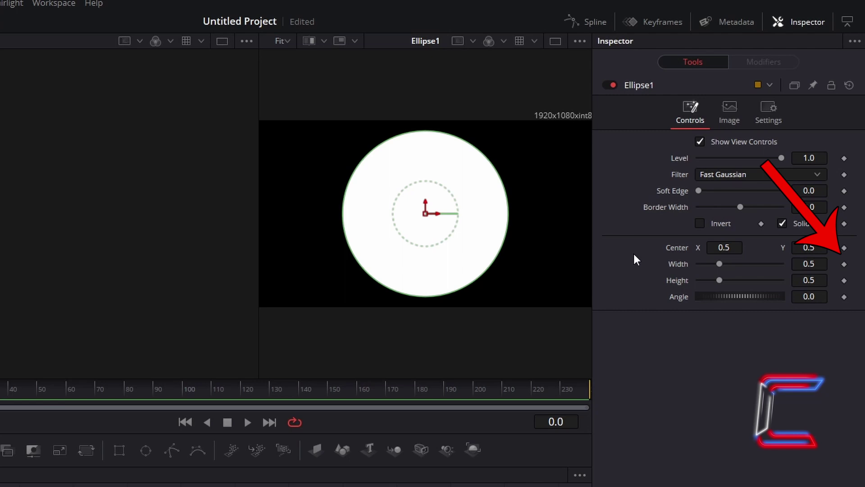
- Keyframe Ellipse1's Width and Height in the Inspector and set both to 0.01
{"action": "left_click", "coordinate": [844, 264]}
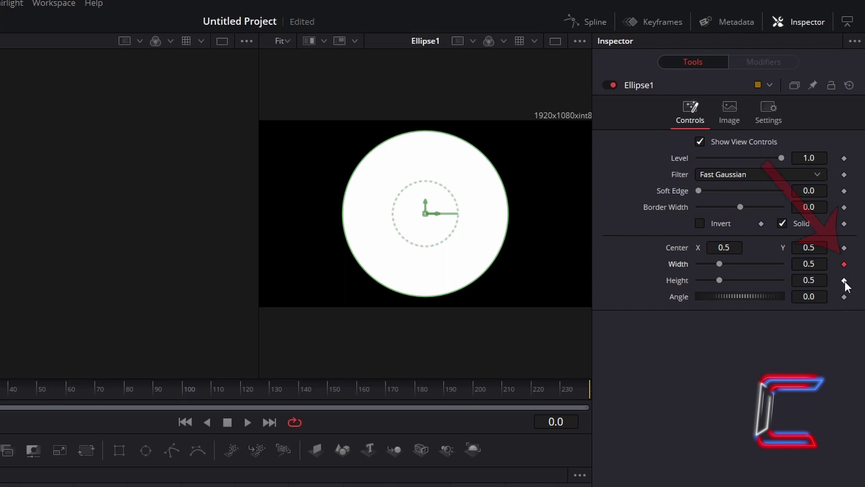
{"action": "left_click", "coordinate": [844, 280]}
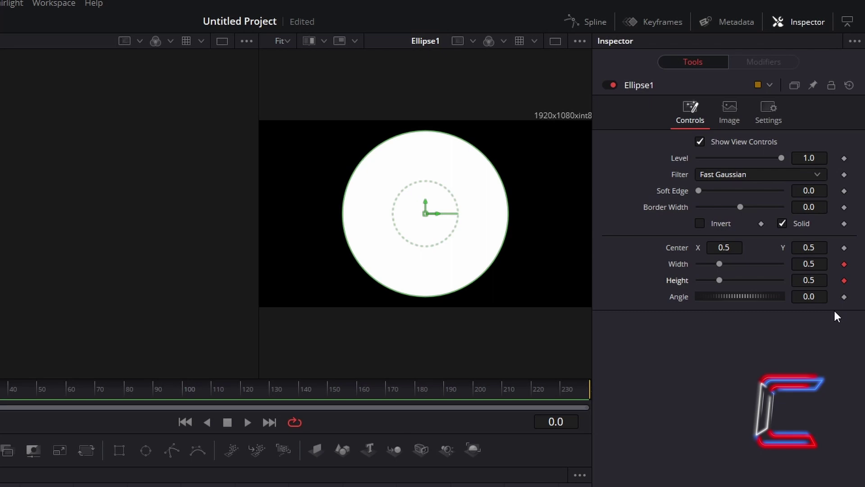
{"action": "left_click", "coordinate": [811, 263]}
{"action": "type", "text": "0.01"}
{"action": "key", "text": "Tab"}
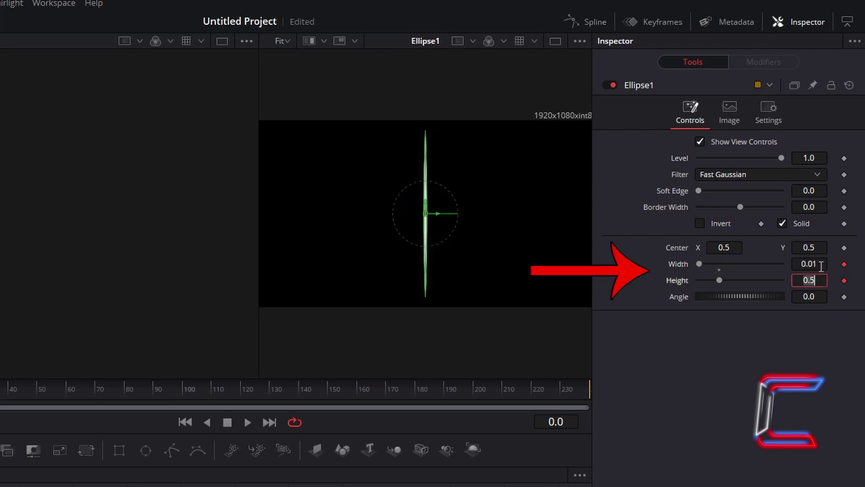
{"action": "type", "text": "0.01"}
{"action": "key", "text": "Tab"}
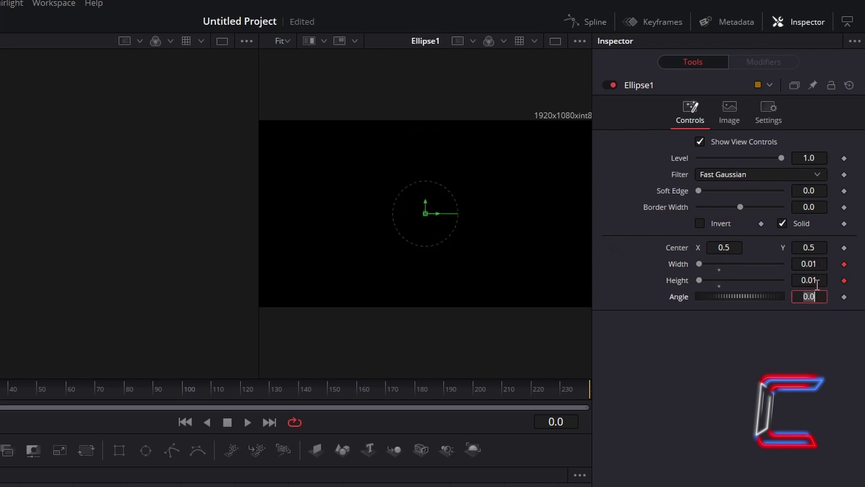
{"action": "left_click", "coordinate": [634, 426]}
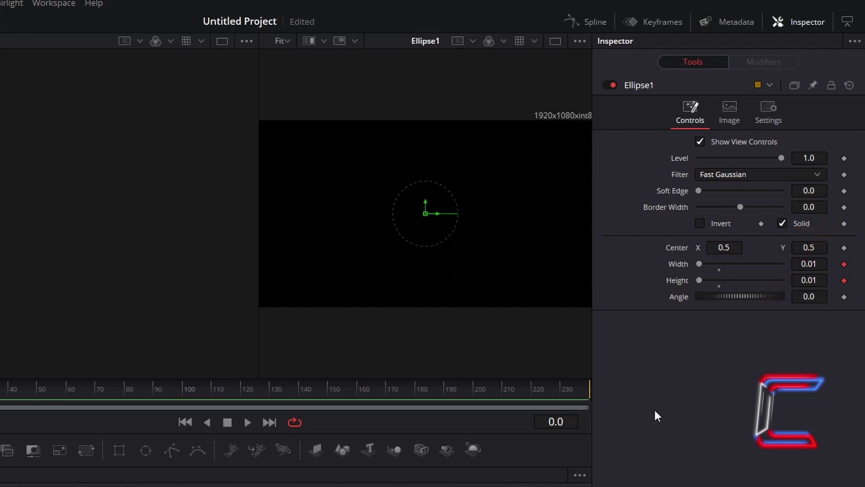
- Keyframe Ellipse1's Border Width, trying Soft Edge 0.015 then undoing it back to 0.0
{"action": "left_click", "coordinate": [844, 207]}
{"action": "left_click", "coordinate": [819, 189]}
{"action": "type", "text": "0.015"}
{"action": "key", "text": "Tab"}
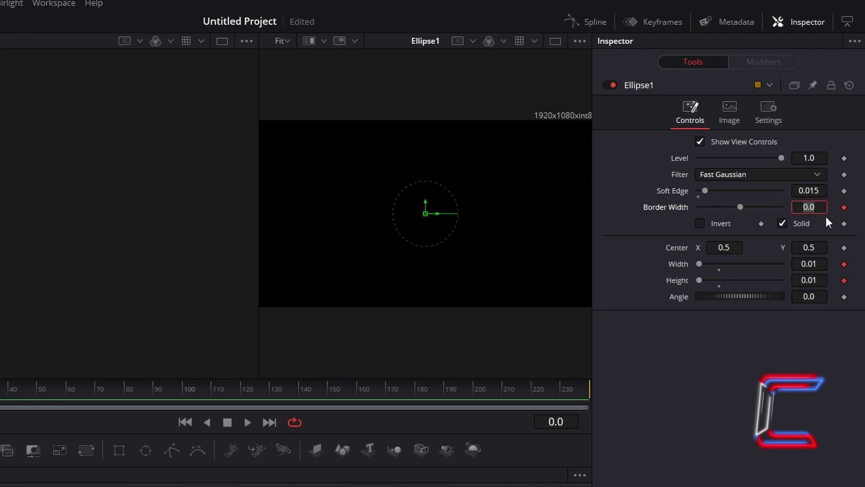
{"action": "left_click", "coordinate": [816, 389]}
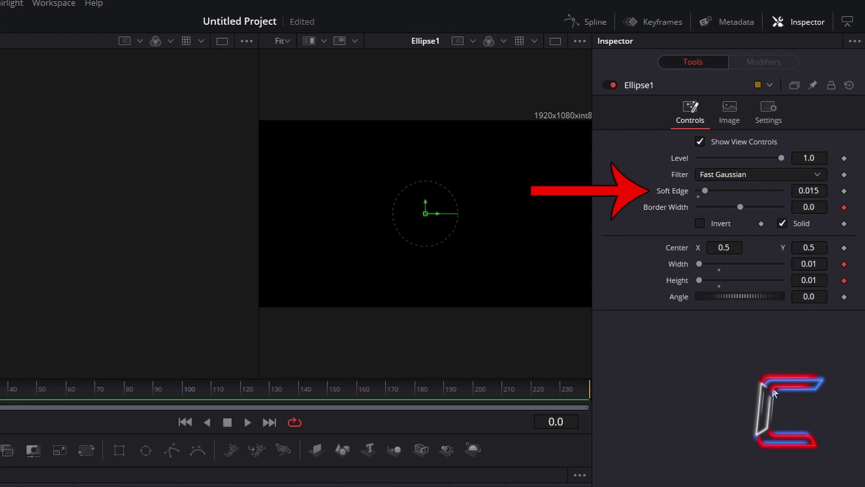
{"action": "key", "text": "ctrl+z"}
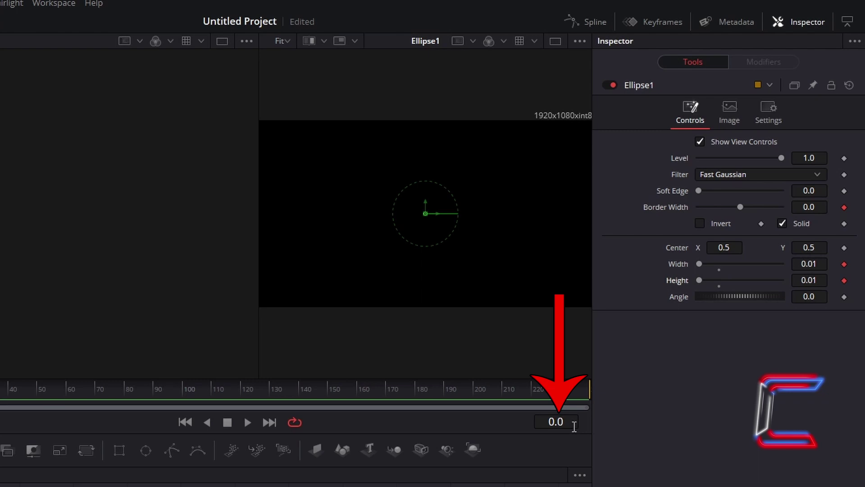
- At frame 119, keyframe Ellipse1's Width and Height to 2.0 using their sliders
{"action": "left_click", "coordinate": [574, 426]}
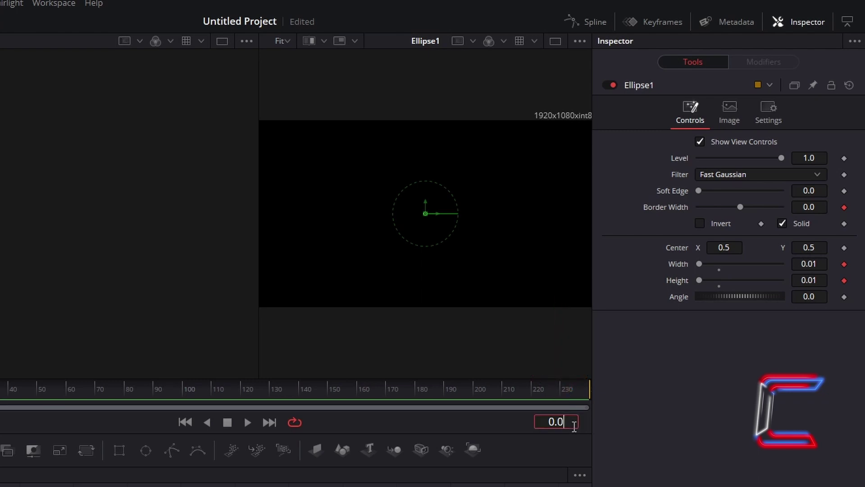
{"action": "type", "text": "119"}
{"action": "key", "text": "Return"}
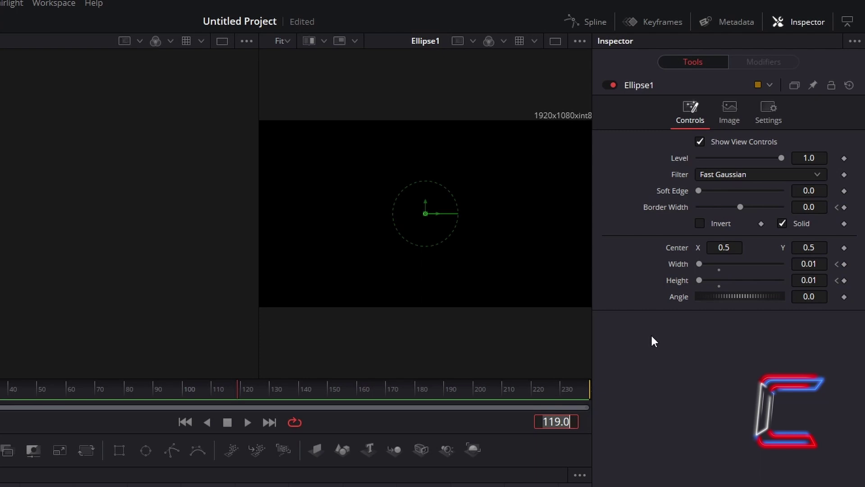
{"action": "left_click_drag", "start_coordinate": [698, 263], "coordinate": [787, 265]}
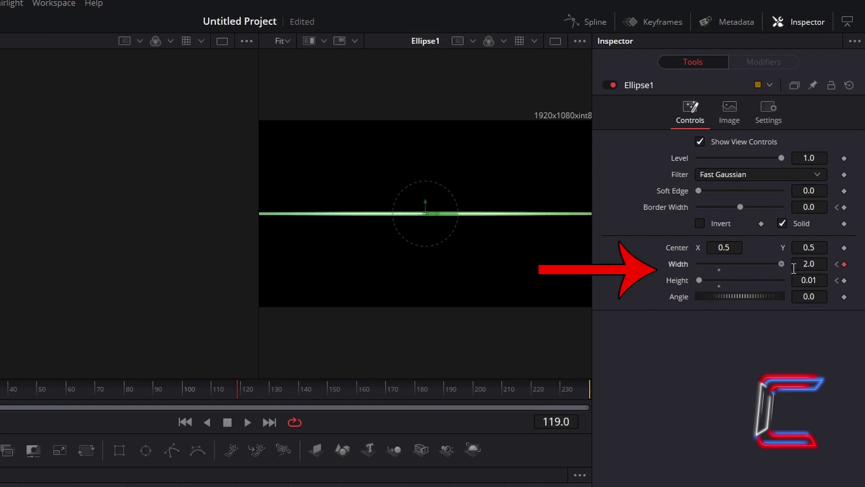
{"action": "left_click_drag", "start_coordinate": [702, 280], "coordinate": [816, 282]}
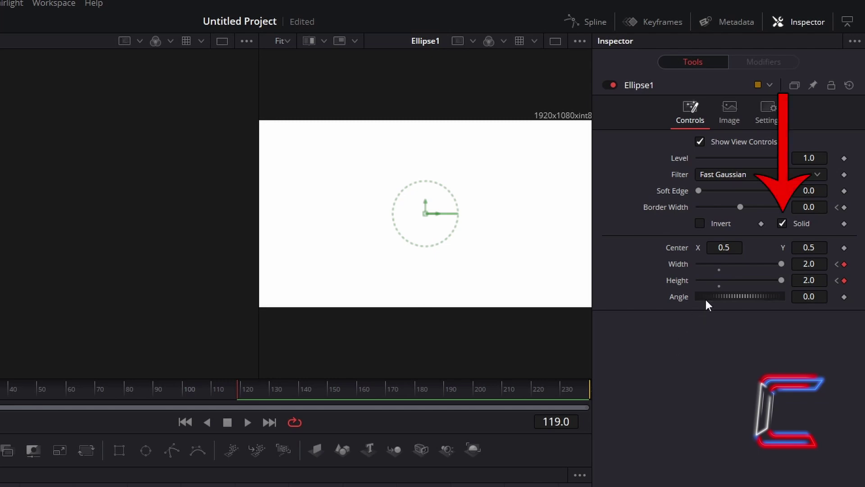
- Uncheck Solid to make Ellipse1 an outline, then set its Border Width to 0.2
{"action": "left_click", "coordinate": [782, 224]}
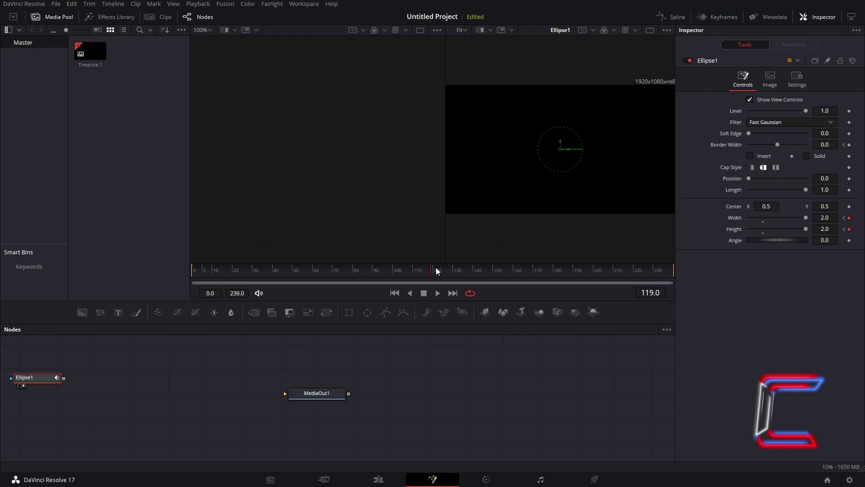
{"action": "left_click_drag", "start_coordinate": [432, 271], "coordinate": [579, 281]}
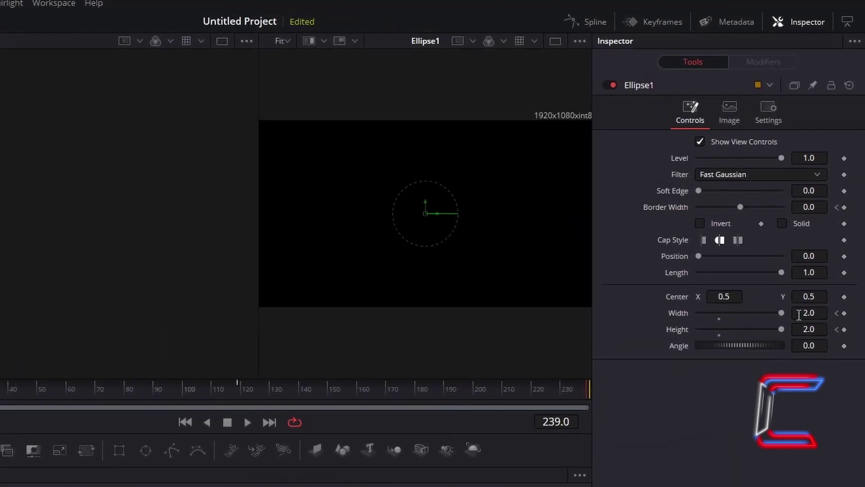
{"action": "left_click", "coordinate": [812, 205]}
{"action": "key", "text": "BackSpace"}
{"action": "type", "text": "2"}
{"action": "key", "text": "Tab"}
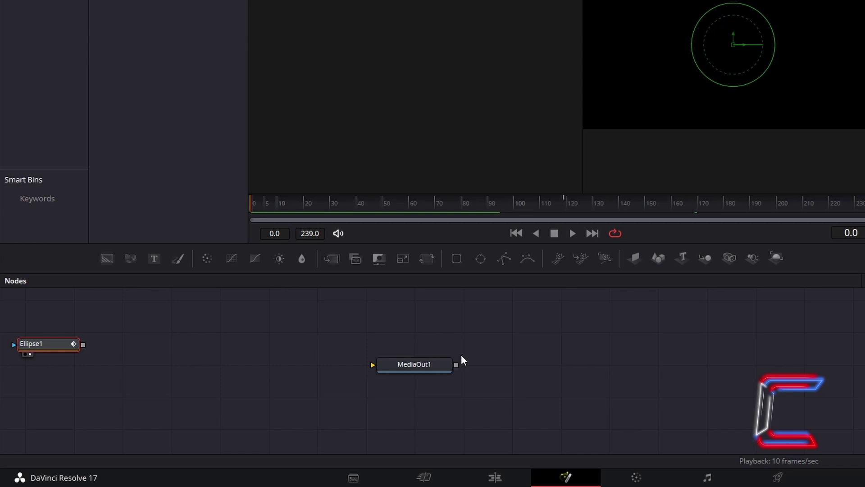
- Add a Background node and connect Ellipse1's output to Background1's effect mask input
{"action": "key", "text": "shift+space"}
{"action": "type", "text": "Background"}
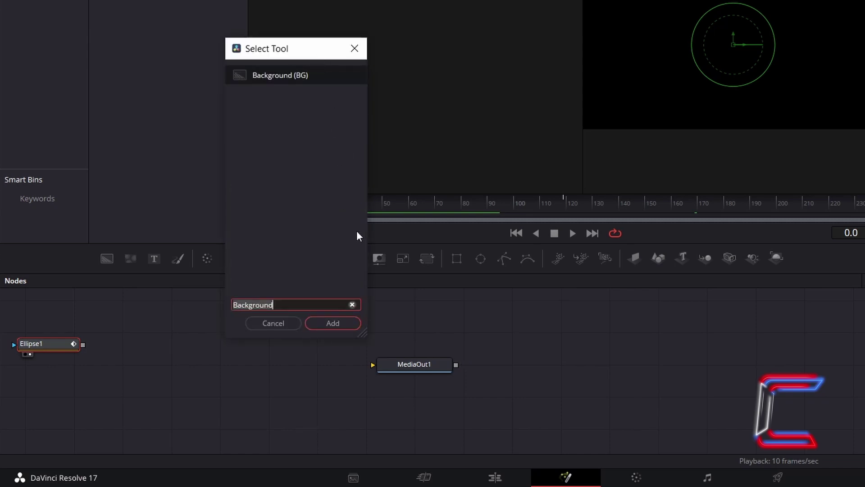
{"action": "left_click", "coordinate": [342, 323]}
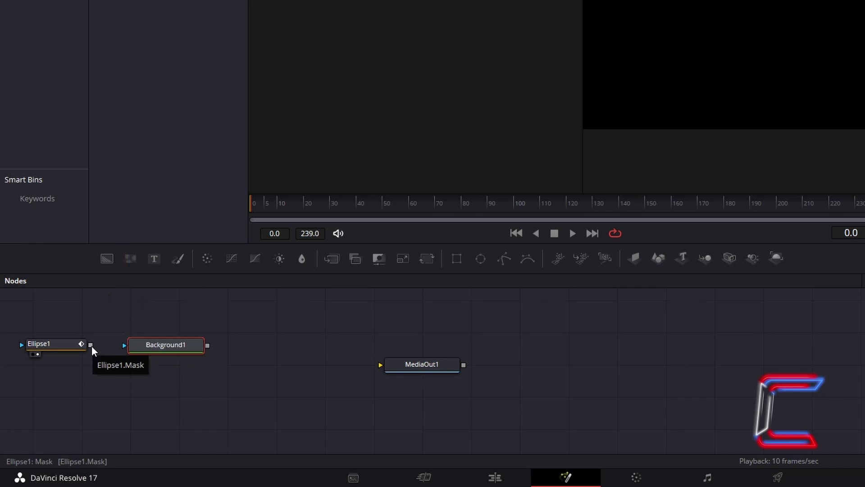
{"action": "left_click_drag", "start_coordinate": [91, 345], "coordinate": [125, 345]}
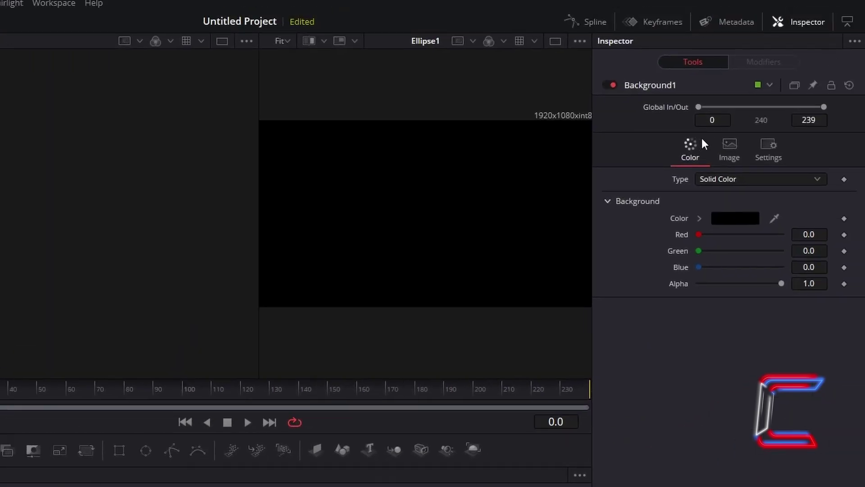
- Set Background1's colour to Red 255, Green 0, Blue 255 in the colour picker
{"action": "left_click", "coordinate": [725, 219]}
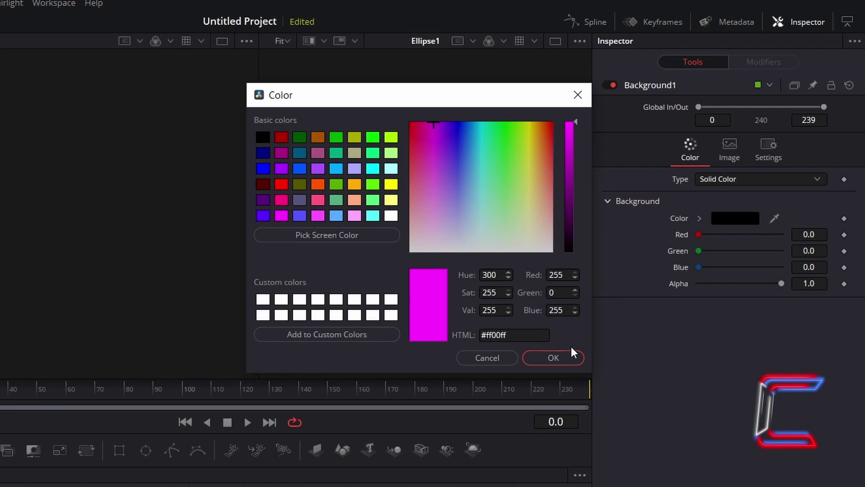
{"action": "left_click", "coordinate": [554, 357]}
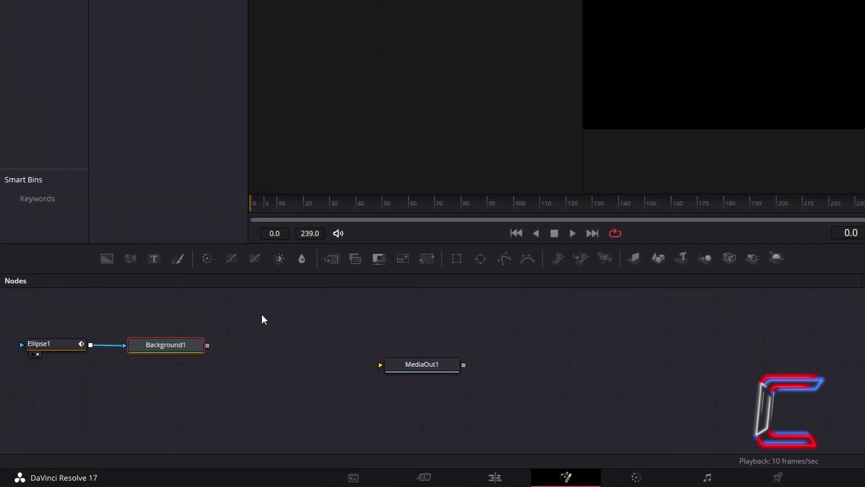
- Insert a Duplicate node after Background1 using the Shift+Space tool search
{"action": "key", "text": "shift+space"}
{"action": "type", "text": "Duplicate"}
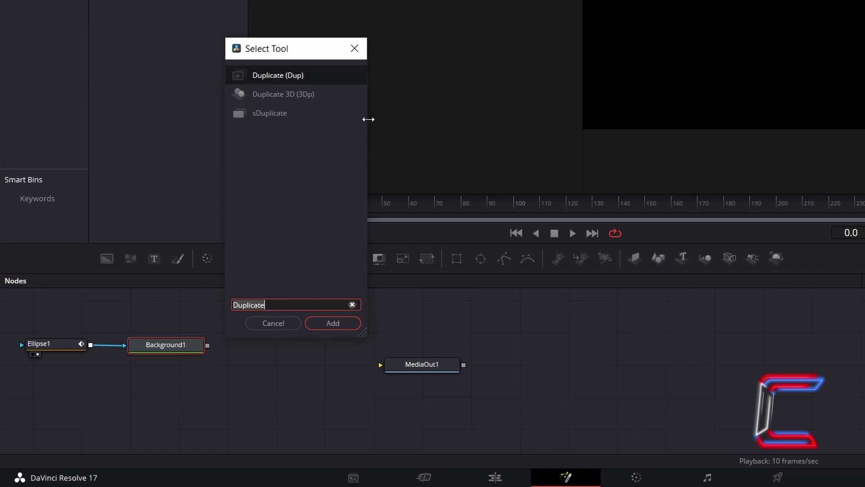
{"action": "left_click", "coordinate": [335, 327]}
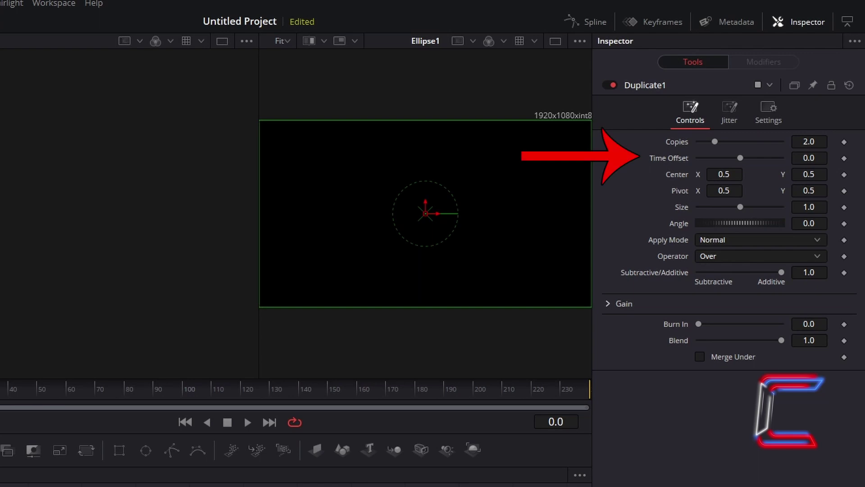
- Give Duplicate1 10 copies and a Time Offset of -12
{"action": "left_click", "coordinate": [810, 143]}
{"action": "type", "text": "10"}
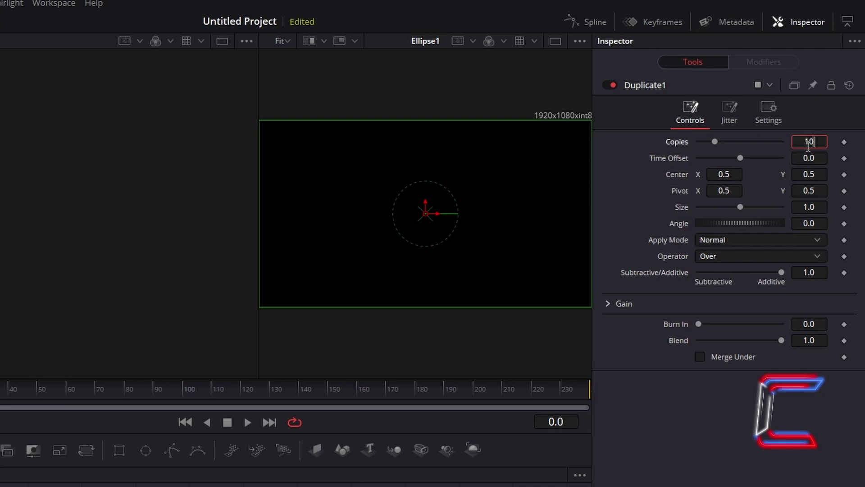
{"action": "key", "text": "Tab"}
{"action": "left_click", "coordinate": [648, 408]}
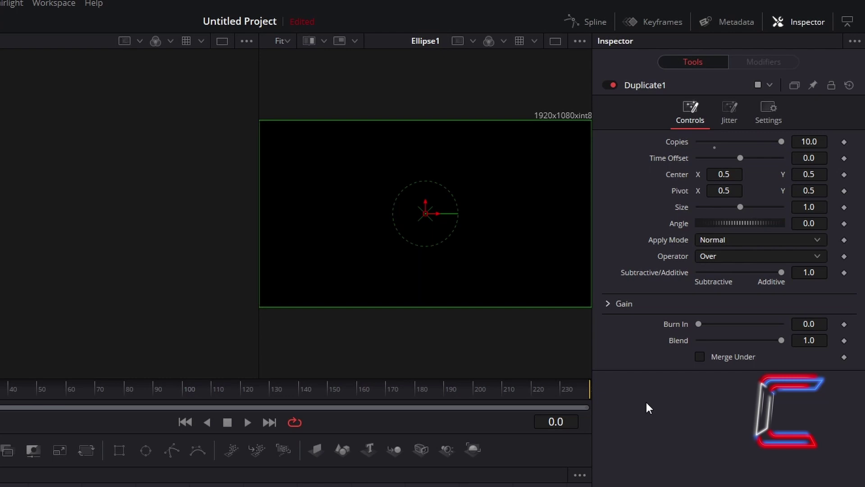
{"action": "left_click", "coordinate": [818, 158]}
{"action": "type", "text": "-12"}
{"action": "key", "text": "Tab"}
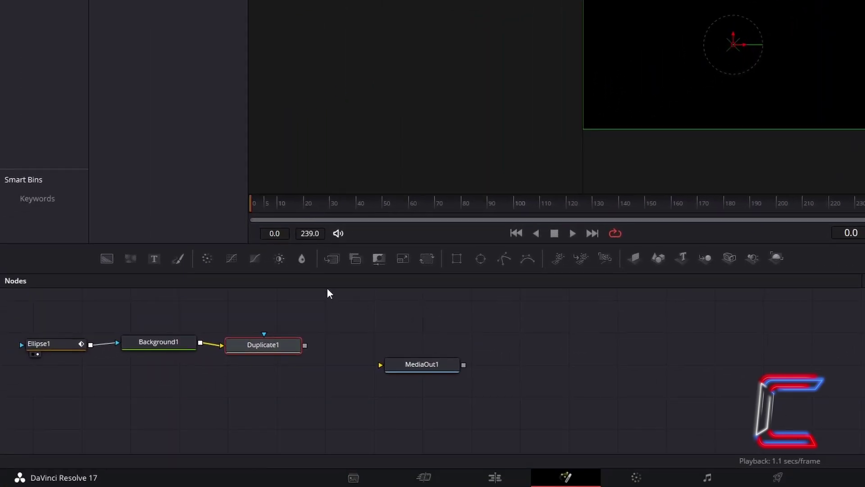
- Set Ellipse1's Level to 0.25 in the Inspector, then undo the last change
{"action": "left_click", "coordinate": [54, 347]}
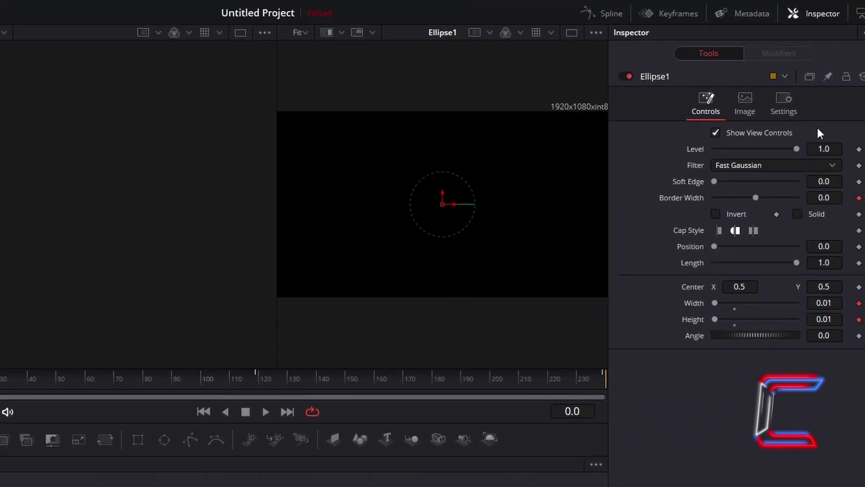
{"action": "left_click", "coordinate": [834, 147]}
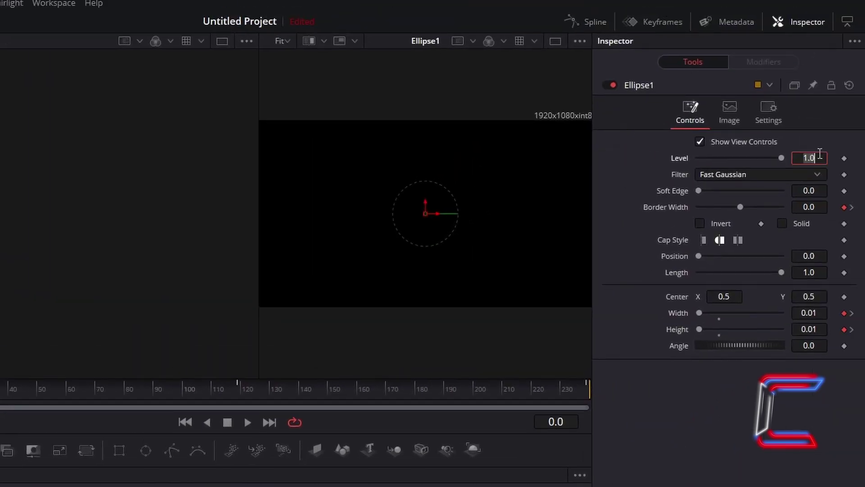
{"action": "type", "text": "0.25"}
{"action": "key", "text": "Tab"}
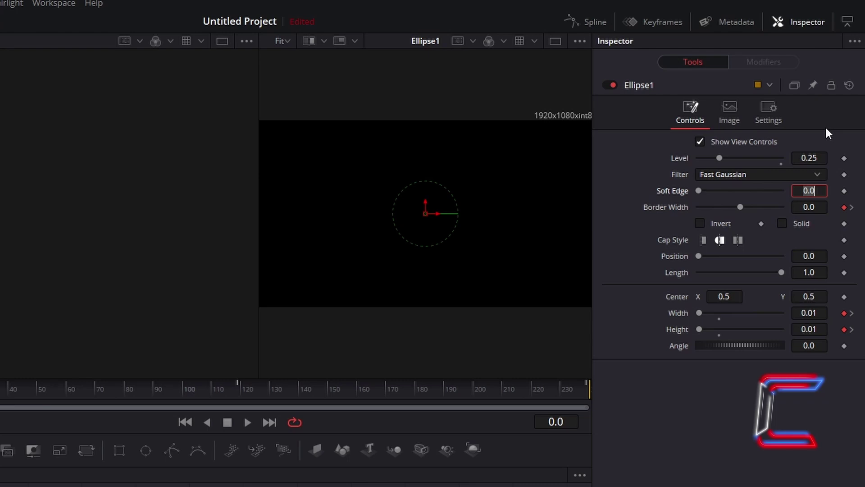
{"action": "key", "text": "ctrl+z"}
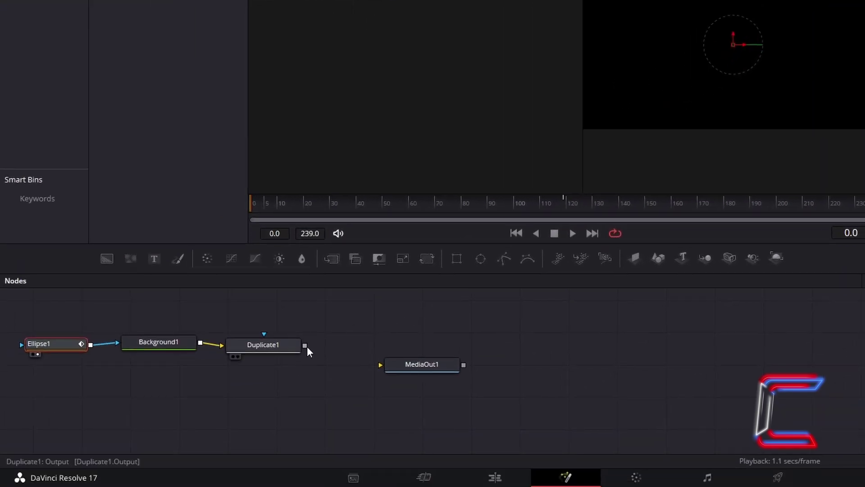
- Wire Duplicate1's output into MediaOut1's input
{"action": "left_click_drag", "start_coordinate": [306, 345], "coordinate": [380, 365]}
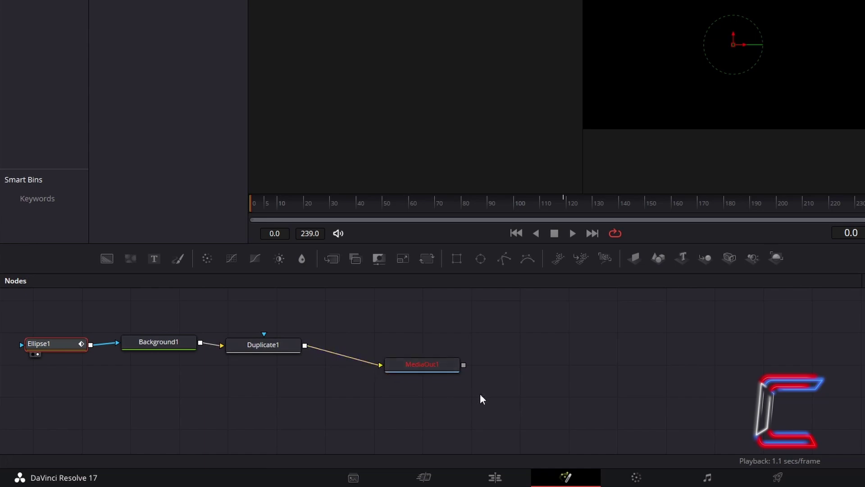